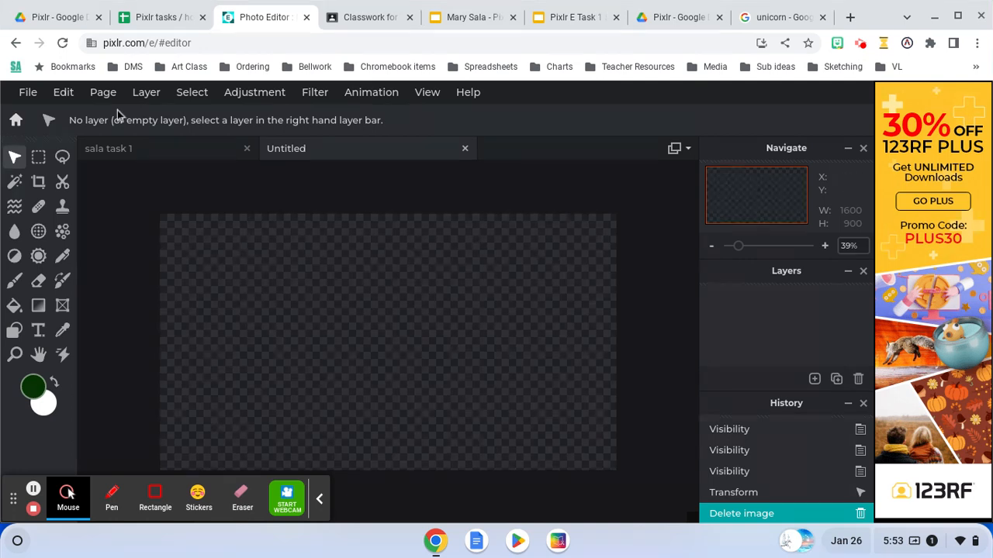
# Switch to the Google unicorn image results and copy the image address of Tatler's rearing unicorn under a rainbow.
pyautogui.click(771, 17)
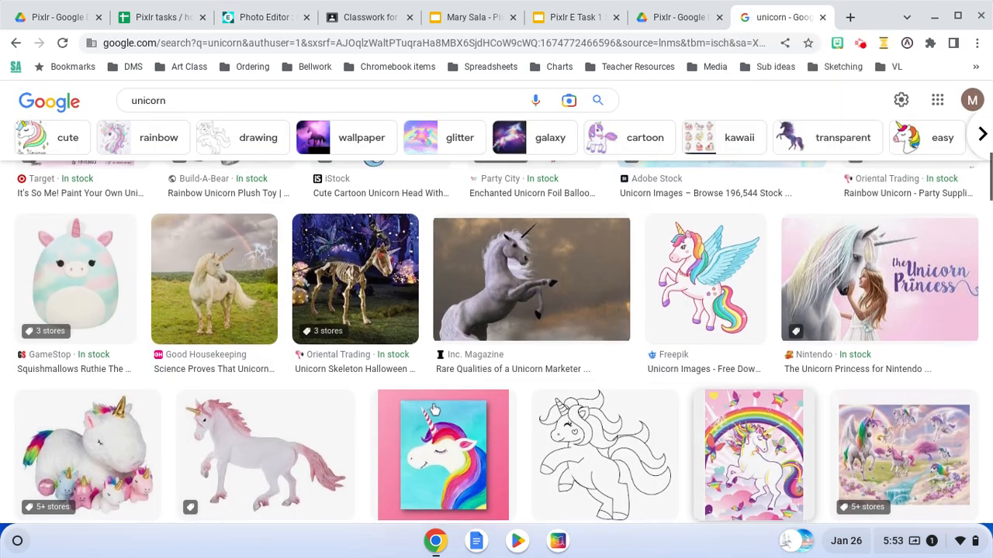
pyautogui.scroll(-1, 458, 408)
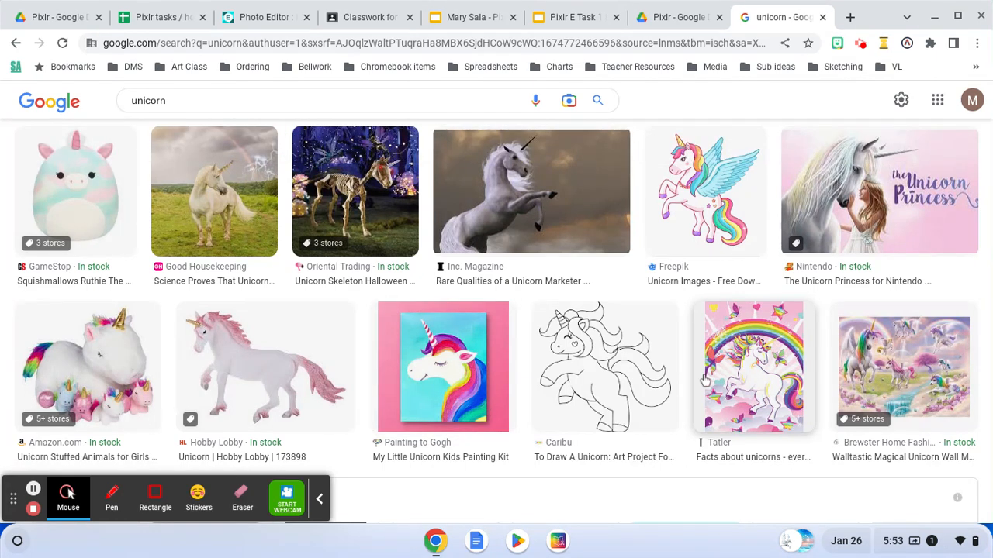
pyautogui.click(737, 371)
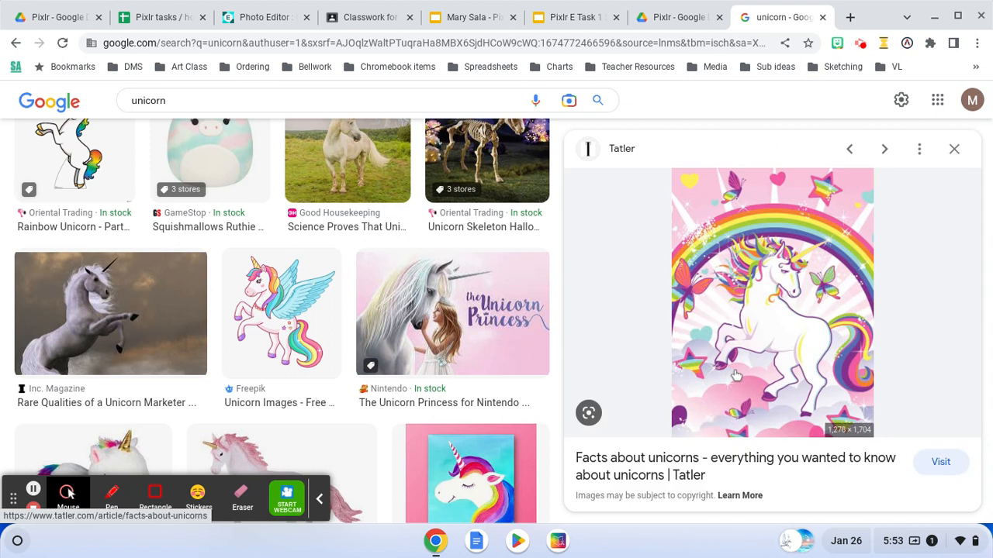
pyautogui.rightClick(736, 376)
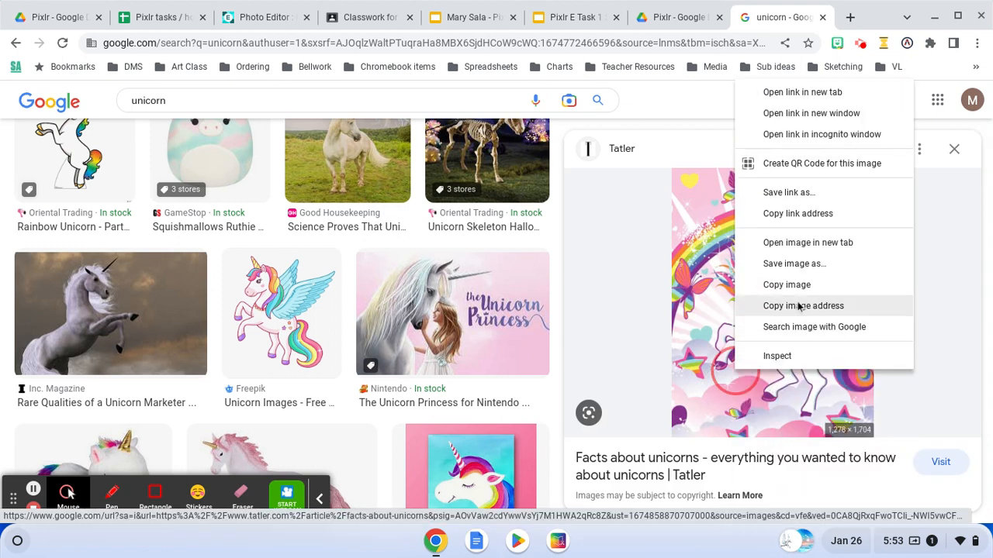
pyautogui.click(795, 307)
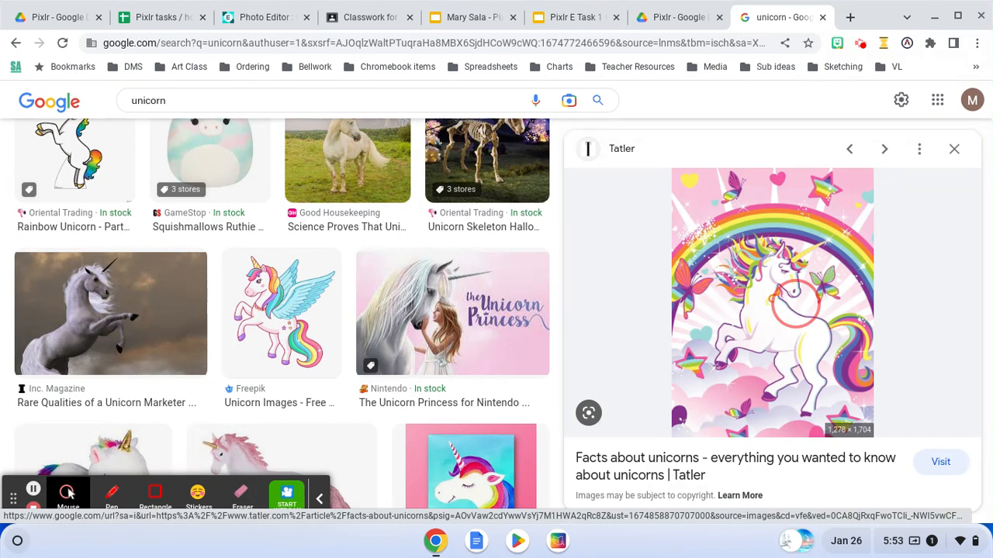
pyautogui.rightClick(795, 306)
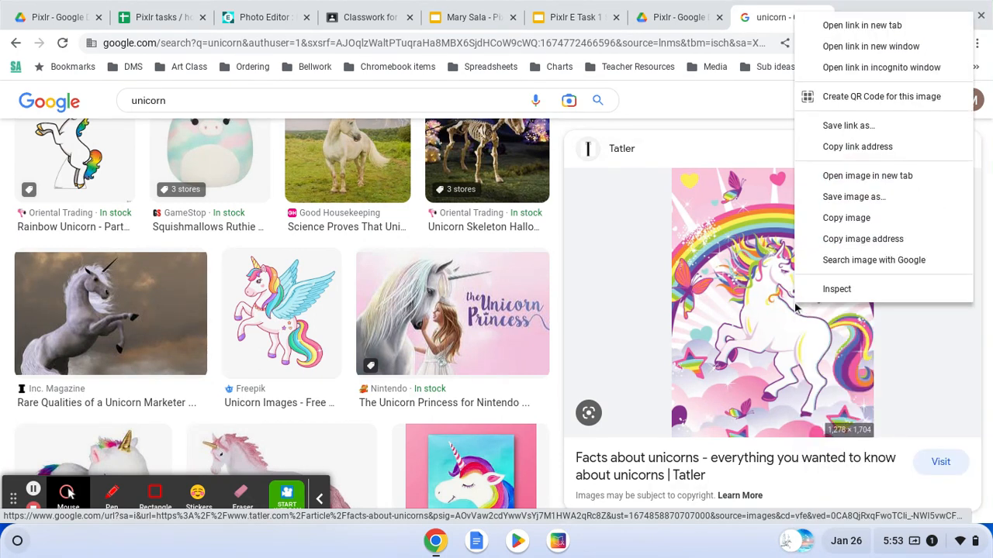
pyautogui.click(836, 247)
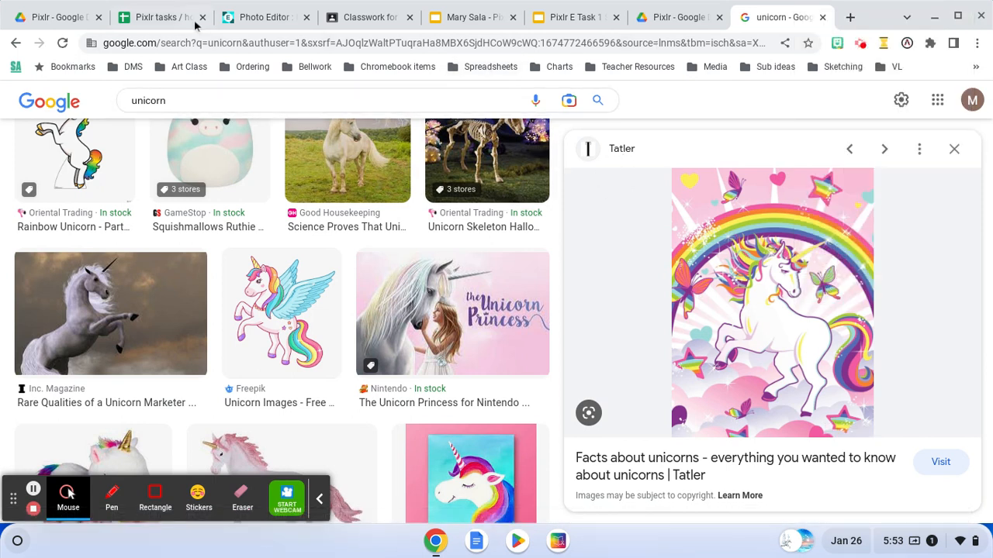
# Switch to the Pixlr editor and add the copied image URL as a layer in the Untitled document.
pyautogui.click(252, 19)
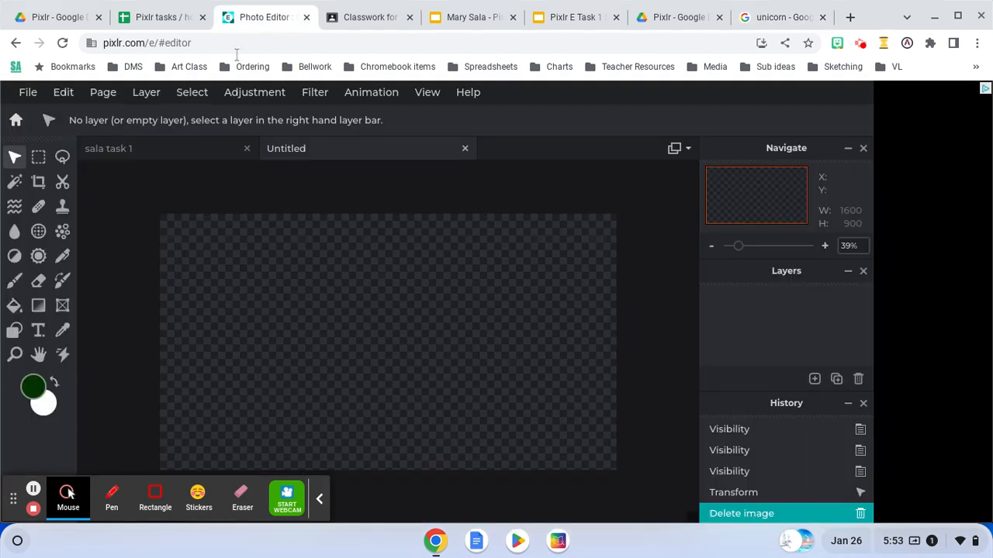
pyautogui.click(155, 99)
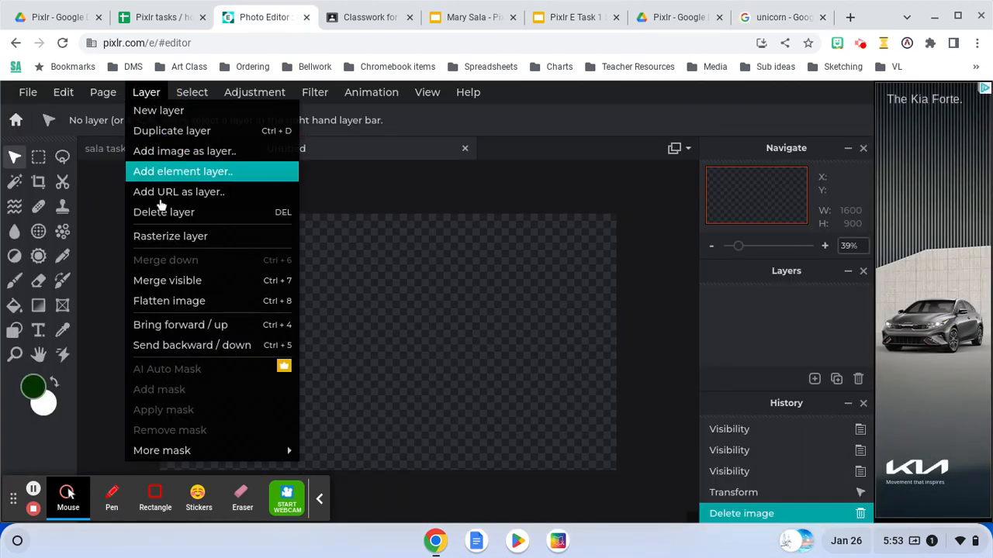
pyautogui.click(164, 194)
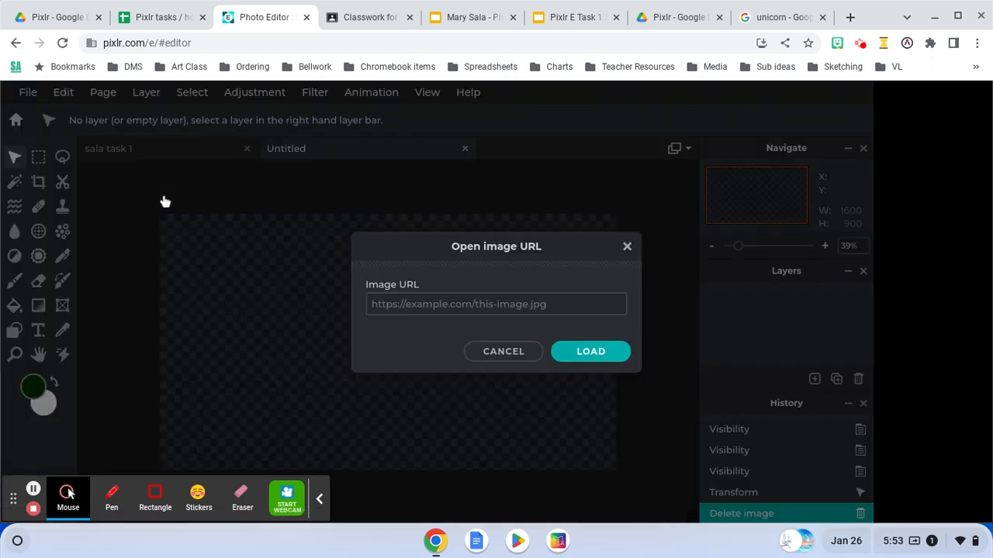
pyautogui.rightClick(407, 304)
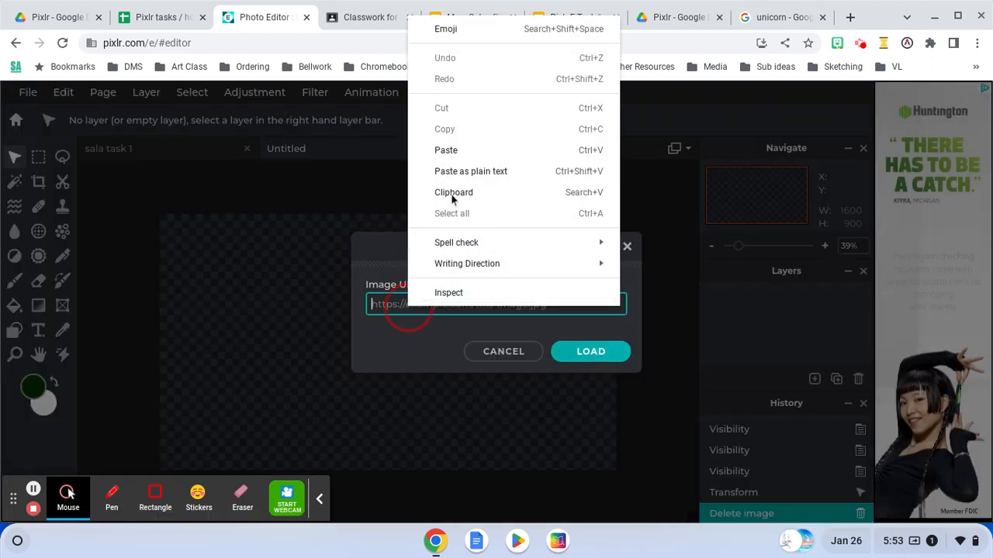
pyautogui.click(445, 149)
pyautogui.click(575, 355)
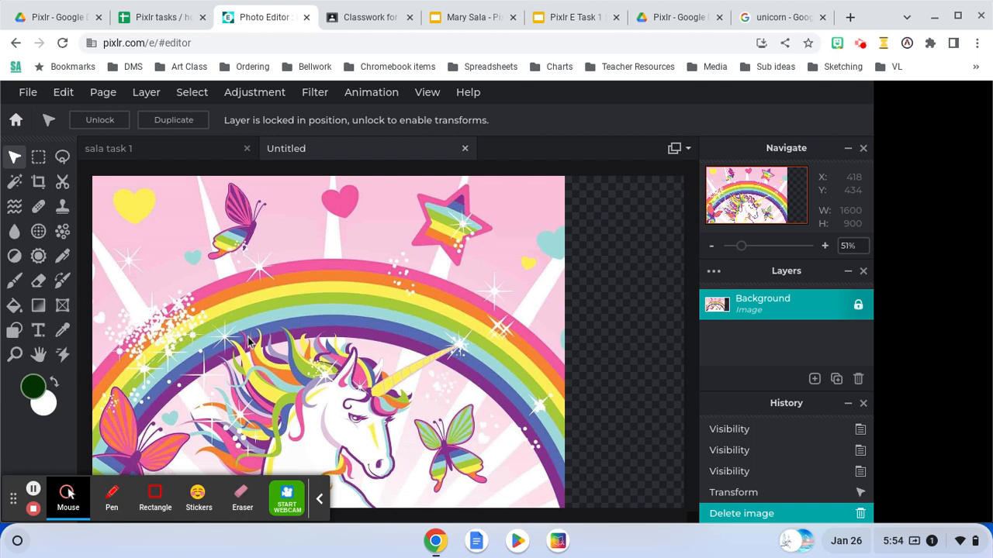
# Unlock the Background layer so it can be transformed, and toggle its visibility off and back on.
pyautogui.moveTo(261, 265); pyautogui.dragTo(335, 313)
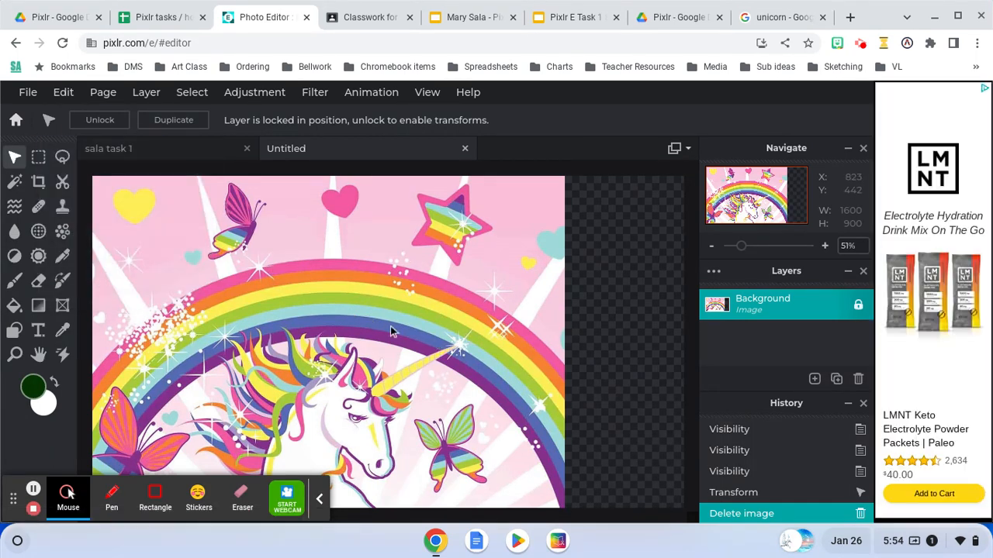
pyautogui.click(858, 307)
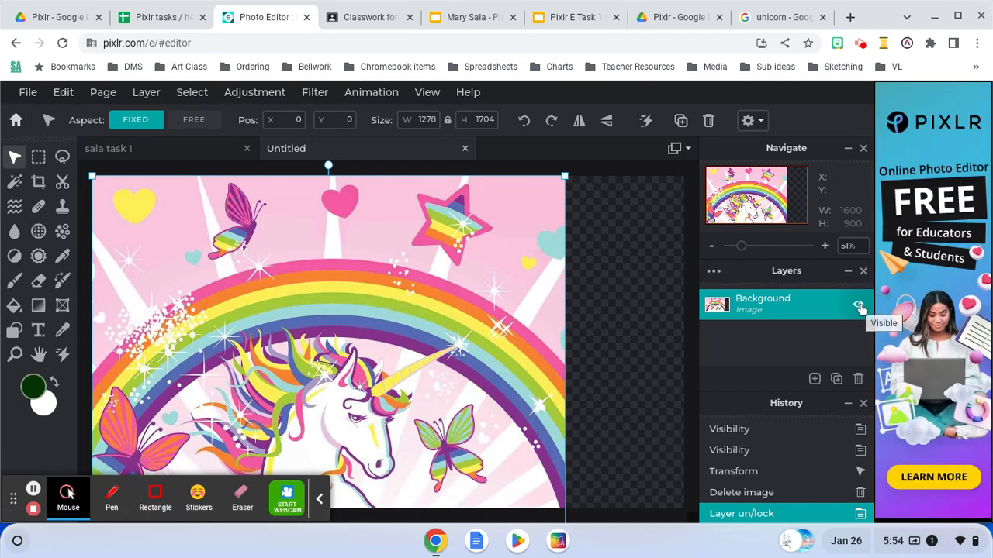
pyautogui.click(859, 306)
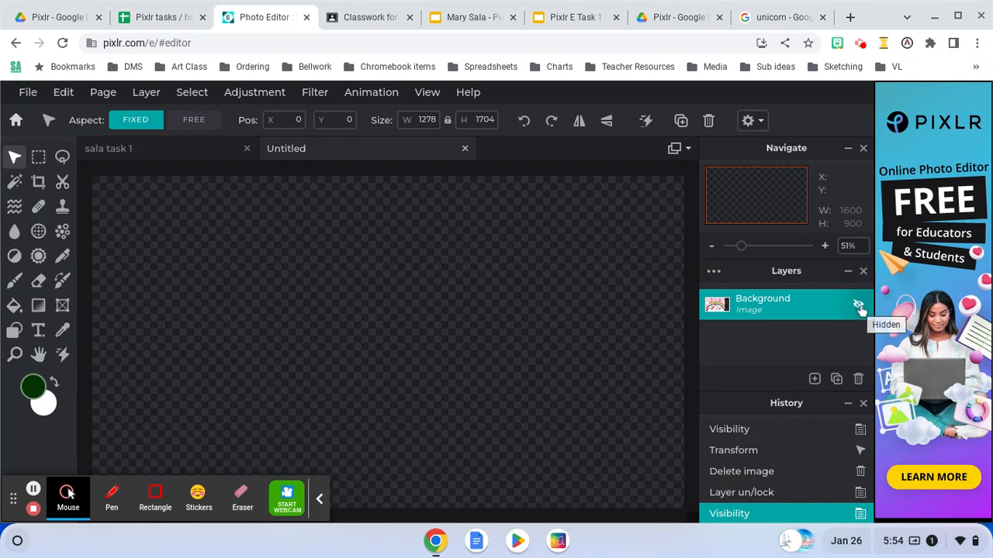
pyautogui.click(858, 307)
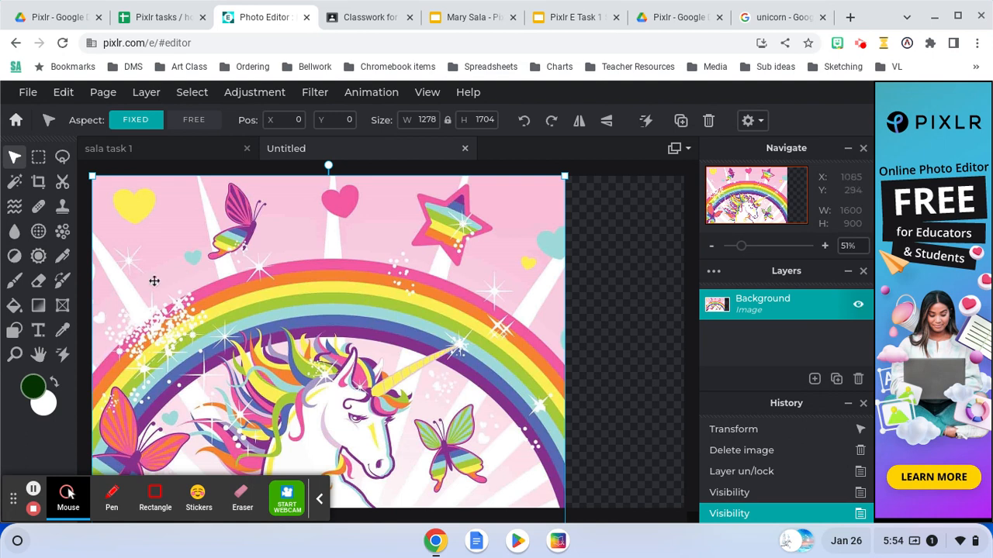
# Scale the unicorn image down to about 670 × 893 px and place it against the canvas's left edge.
pyautogui.moveTo(195, 231)
pyautogui.mouseDown()
pyautogui.moveTo(248, 268)
pyautogui.moveTo(211, 234)
pyautogui.mouseUp()
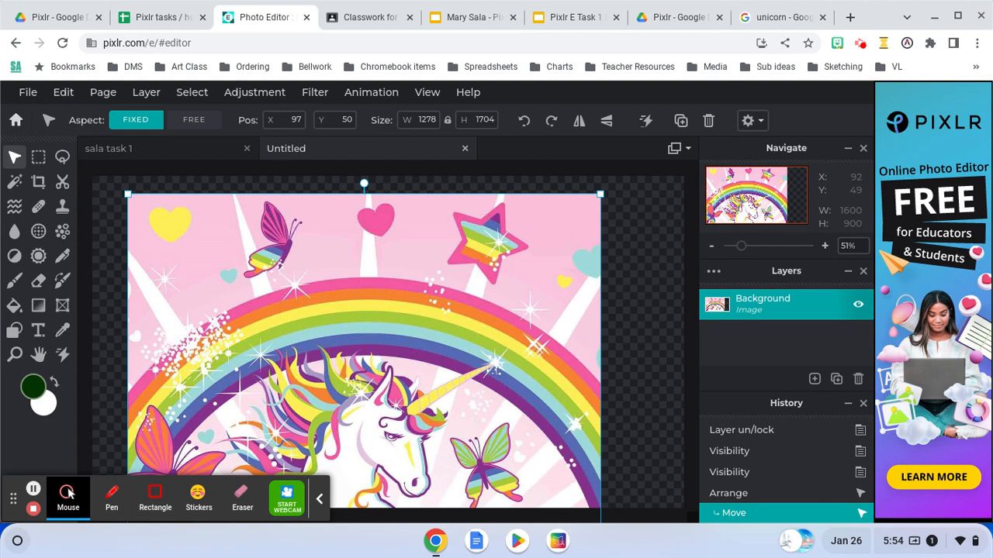
pyautogui.moveTo(128, 195); pyautogui.dragTo(335, 380)
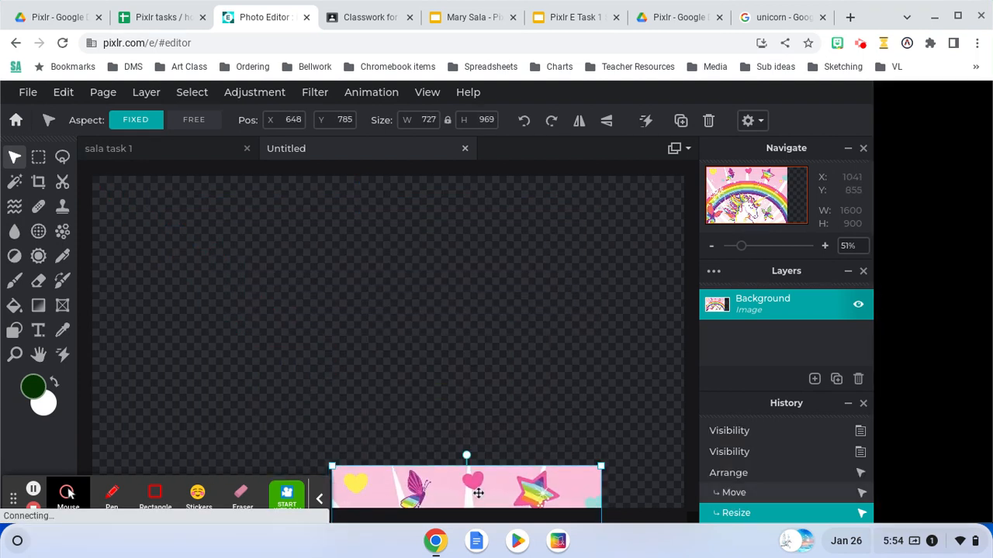
pyautogui.moveTo(478, 493); pyautogui.dragTo(288, 269)
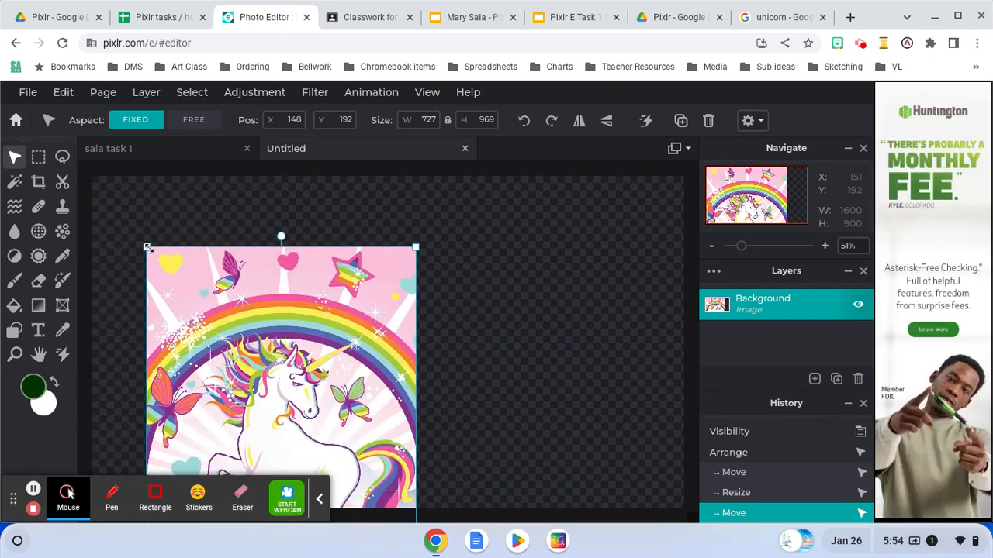
pyautogui.moveTo(147, 247); pyautogui.dragTo(196, 291)
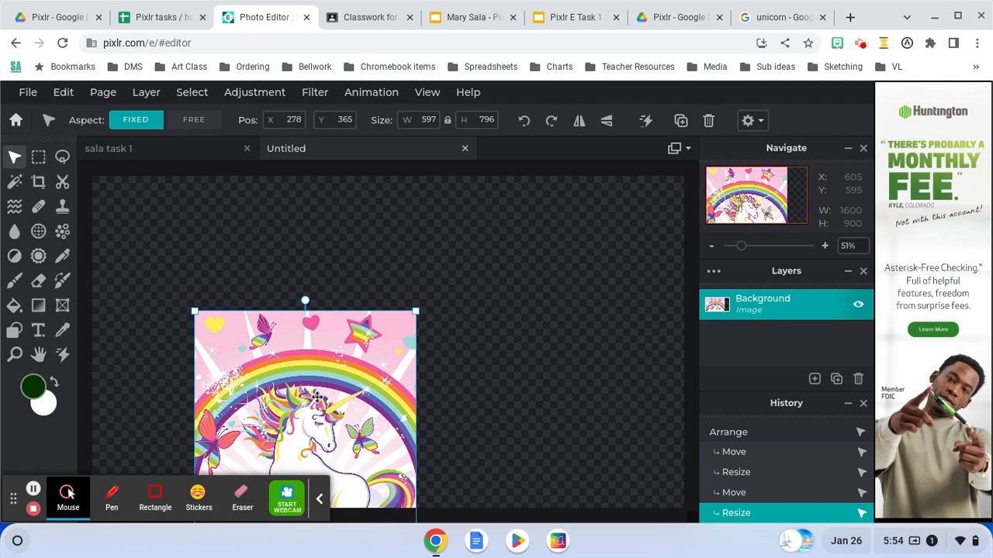
pyautogui.moveTo(318, 398); pyautogui.dragTo(214, 264)
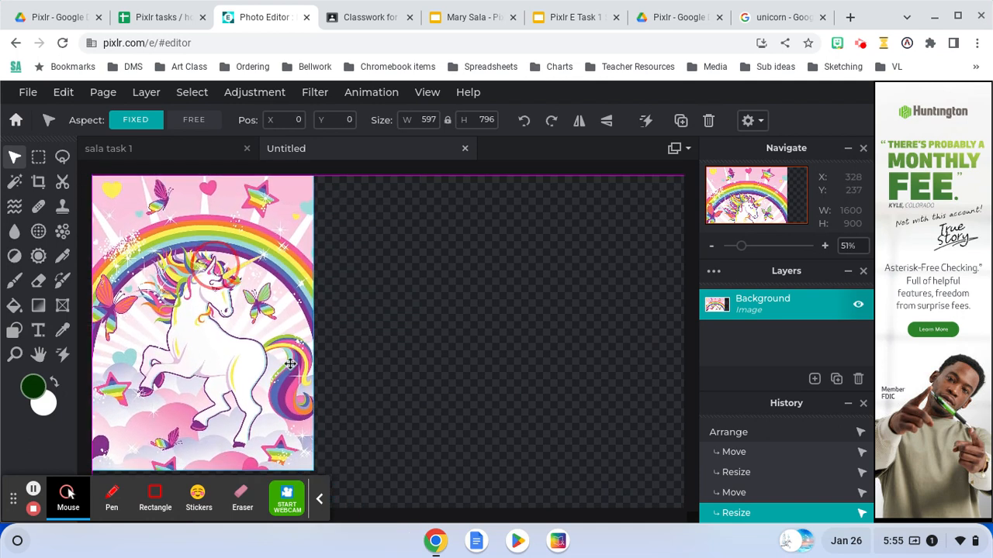
pyautogui.click(289, 364)
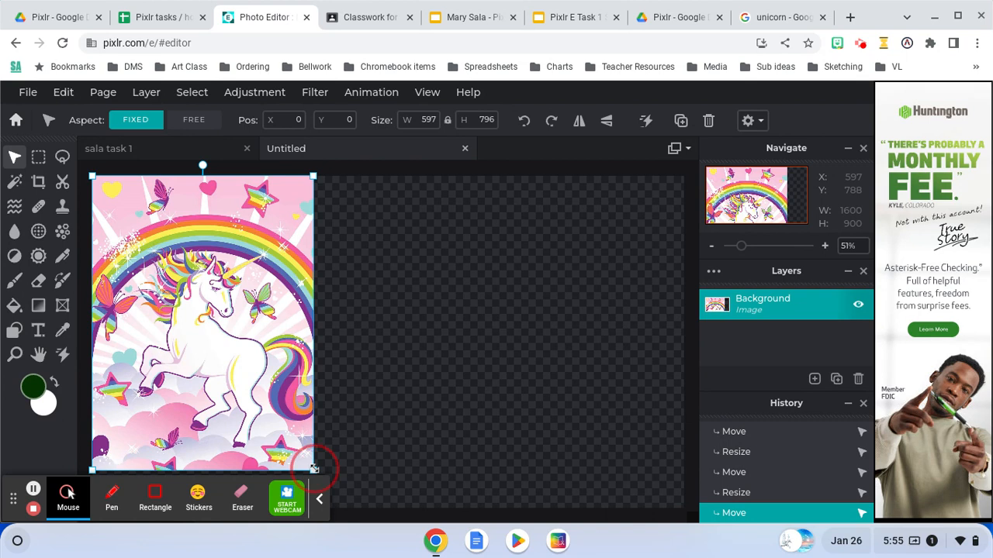
pyautogui.moveTo(314, 469); pyautogui.dragTo(341, 472)
pyautogui.moveTo(242, 308); pyautogui.dragTo(239, 311)
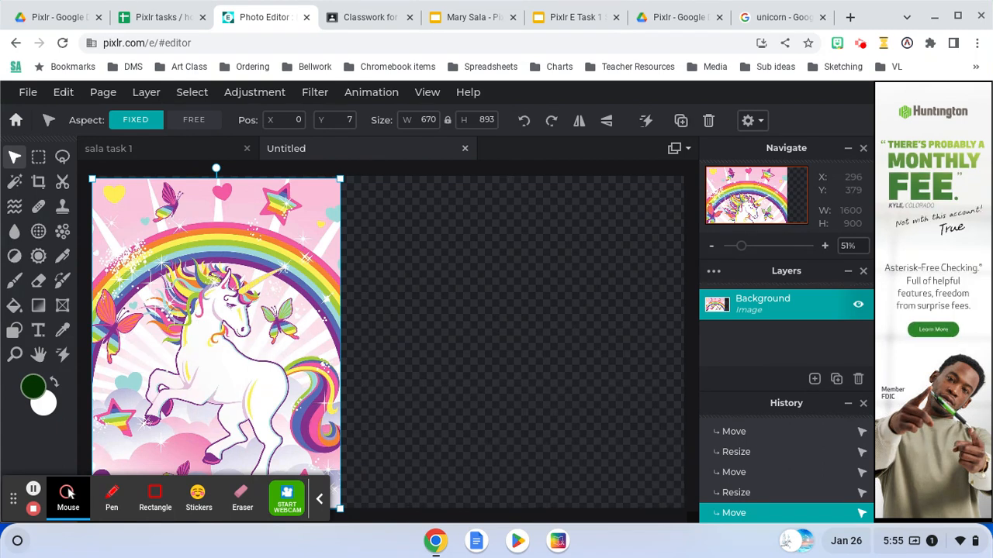
# Duplicate the unicorn layer, place the copy beside the original and shrink it to about 262 × 349 px at the original's lower right.
pyautogui.hotkey('ctrl', 'j')
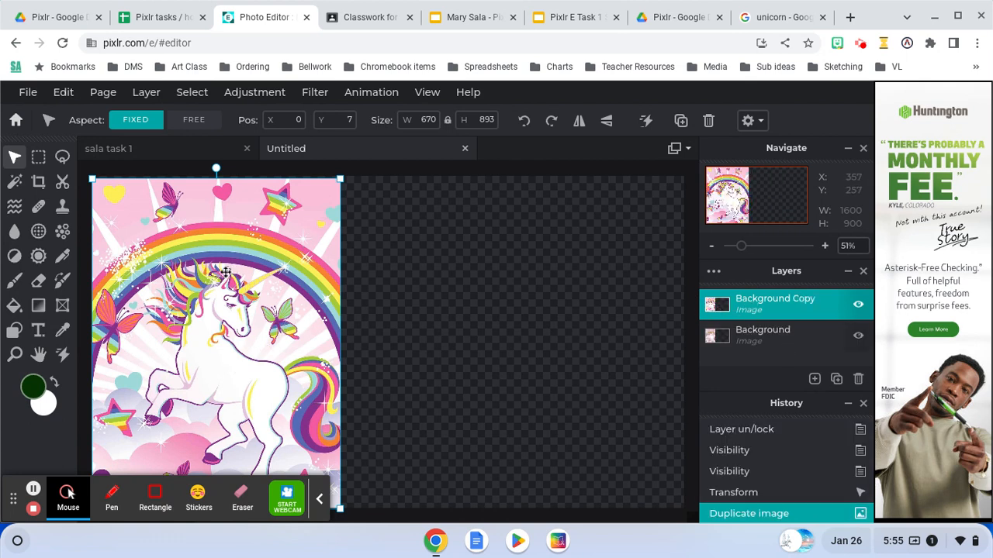
pyautogui.moveTo(227, 272); pyautogui.dragTo(475, 276)
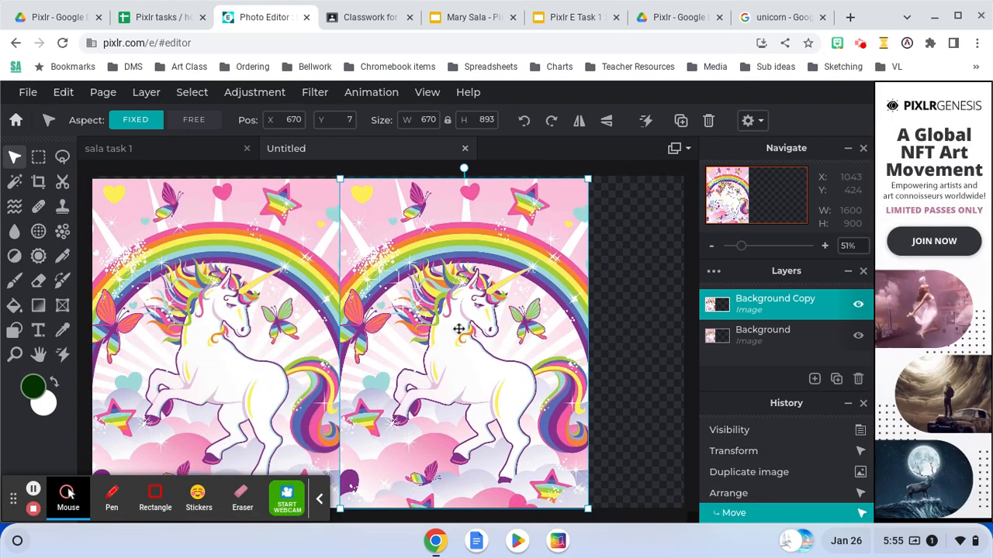
pyautogui.moveTo(588, 179); pyautogui.dragTo(437, 380)
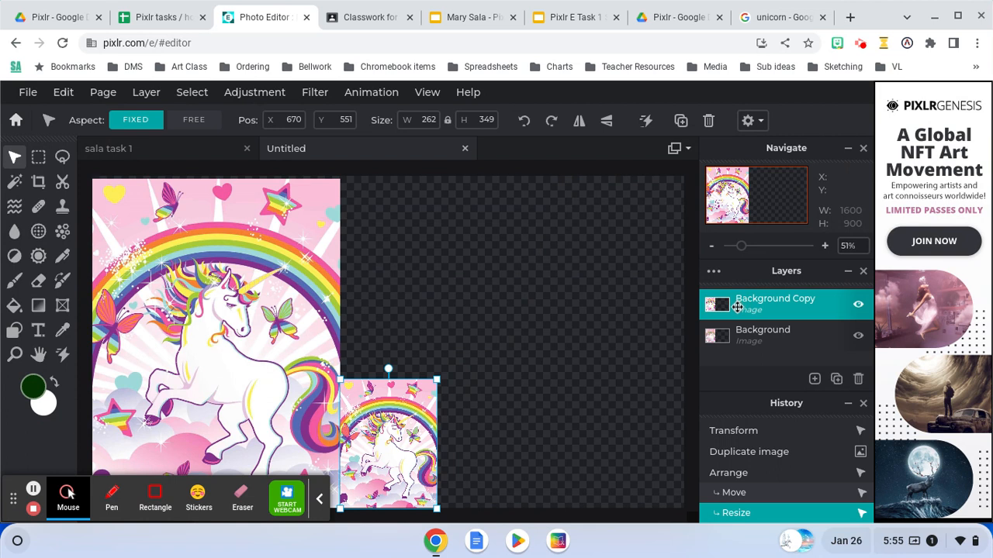
# Duplicate the small unicorn layer, move the new copy directly above it and enlarge it to about 410 × 546 px.
pyautogui.doubleClick(767, 300)
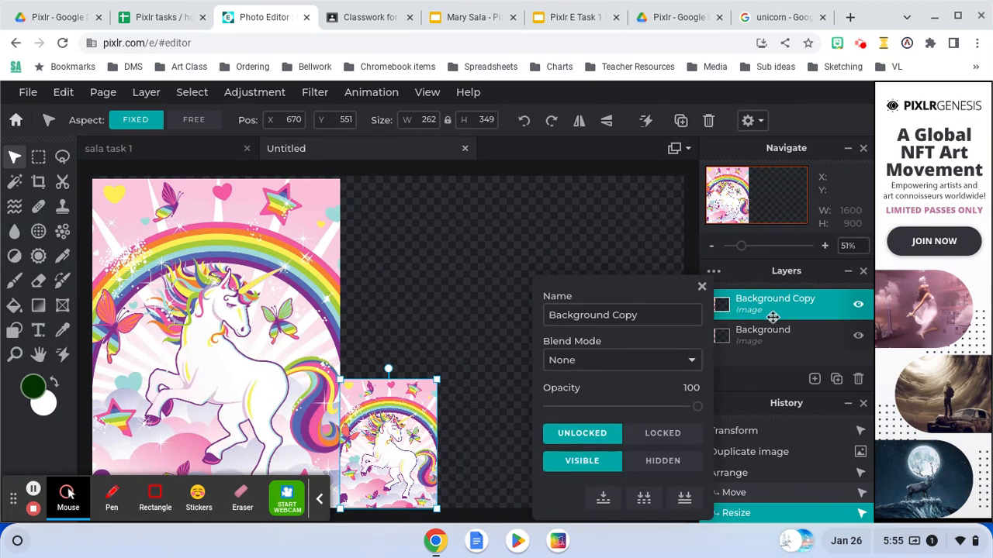
pyautogui.click(777, 306)
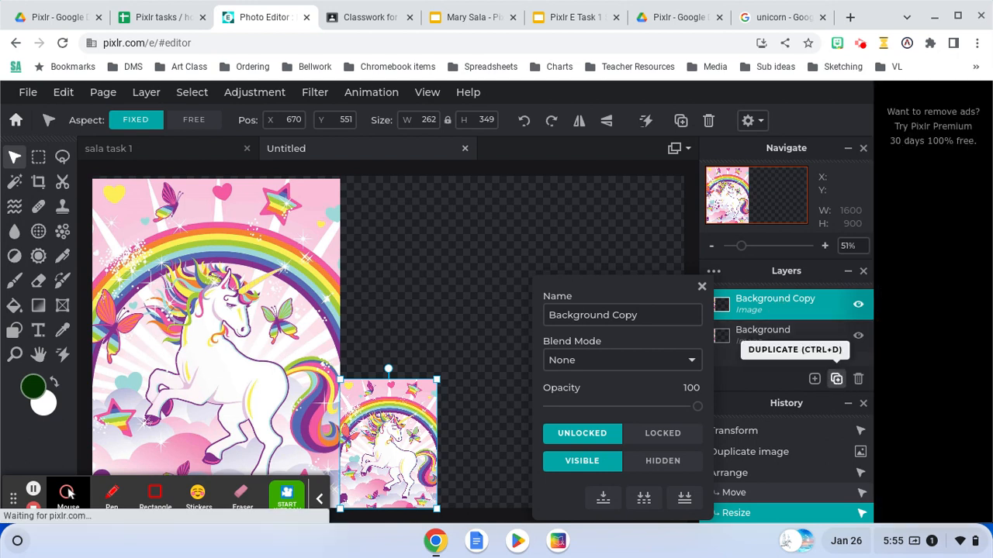
pyautogui.click(836, 380)
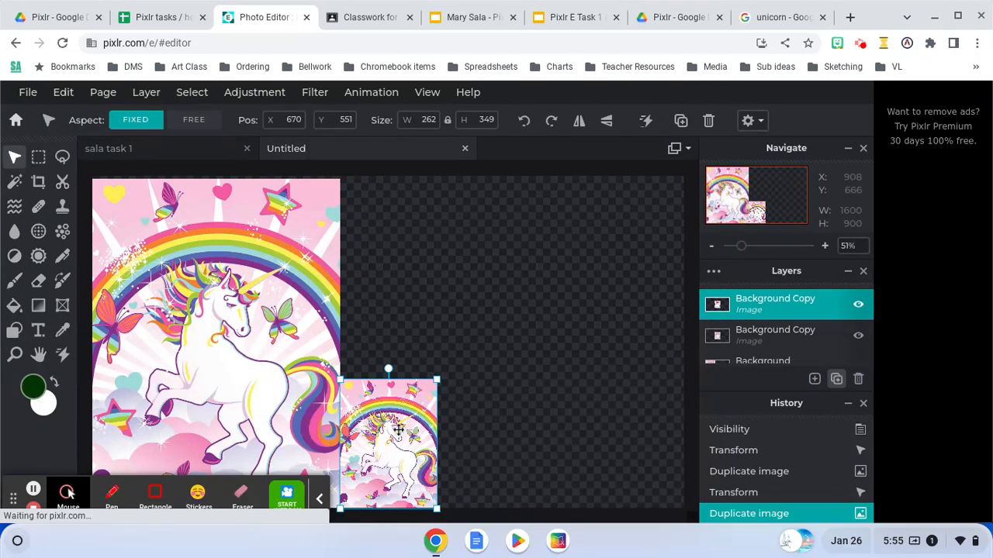
pyautogui.moveTo(398, 429); pyautogui.dragTo(398, 311)
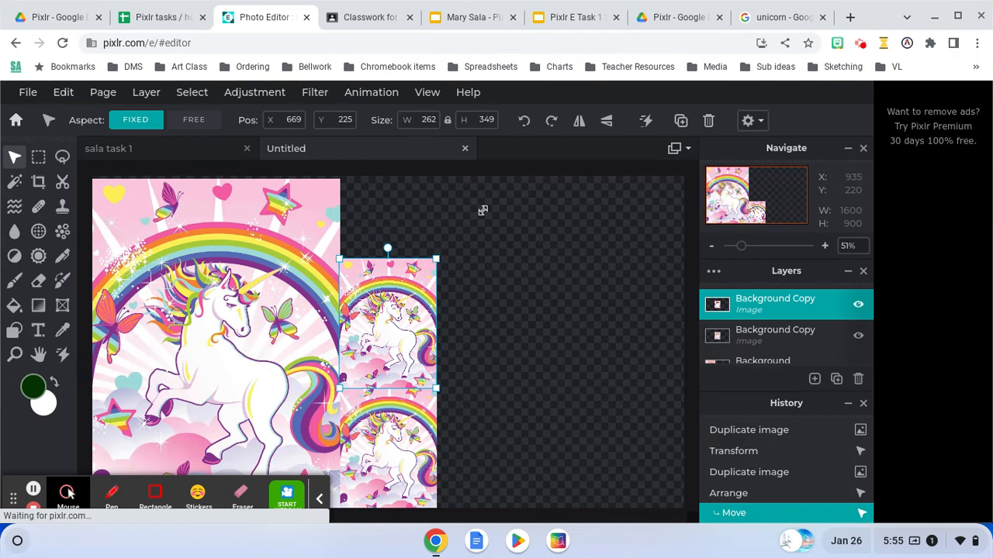
pyautogui.moveTo(482, 210)
pyautogui.mouseDown()
pyautogui.moveTo(500, 194)
pyautogui.moveTo(491, 200)
pyautogui.mouseUp()
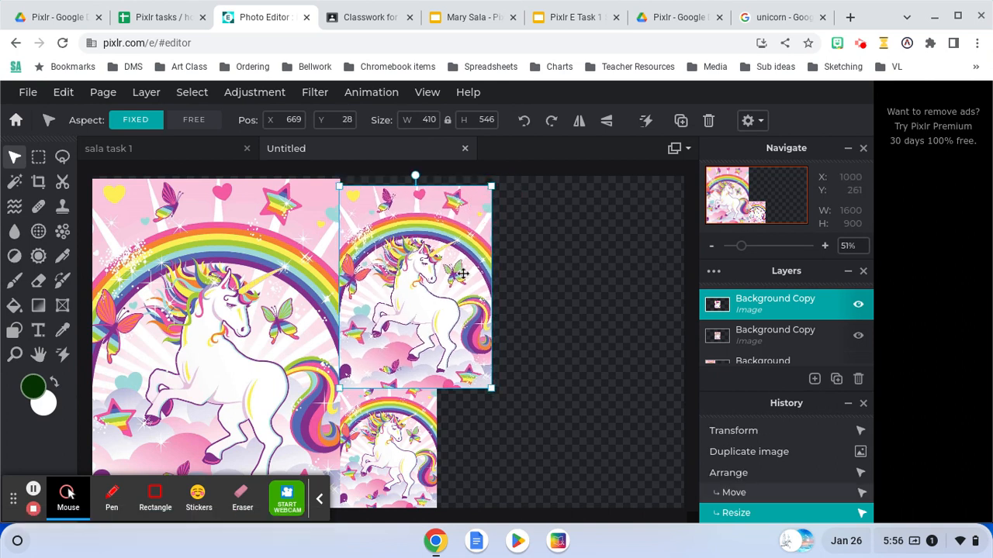
# Duplicate the 410 × 546 px unicorn, move the copy toward the canvas's right edge and enlarge it to about 513 × 683 px.
pyautogui.click(836, 378)
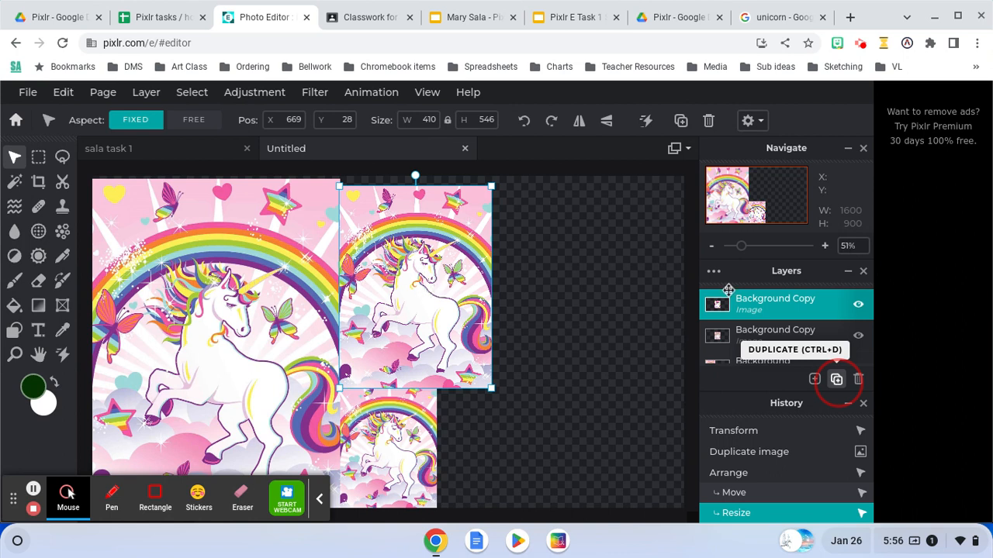
pyautogui.click(836, 379)
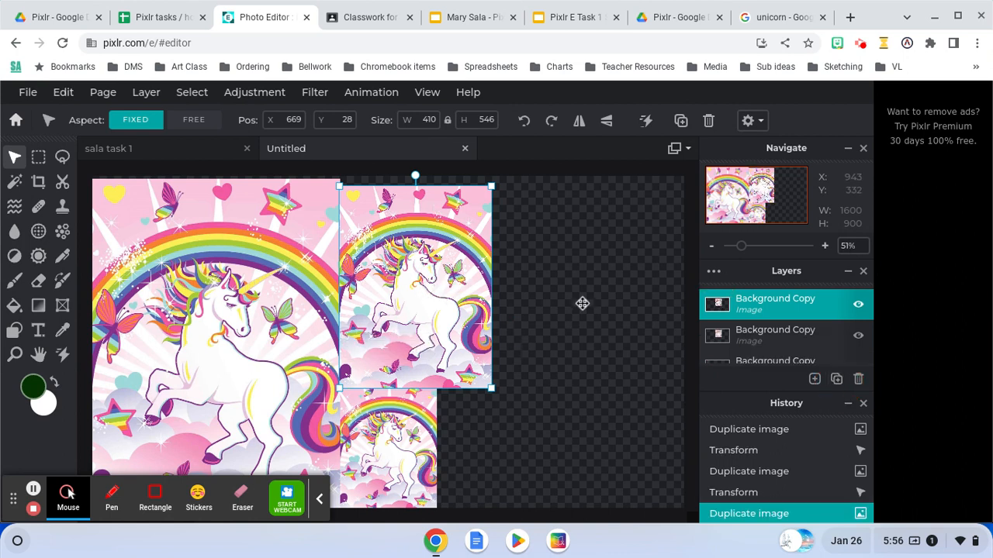
pyautogui.moveTo(582, 303); pyautogui.dragTo(625, 318)
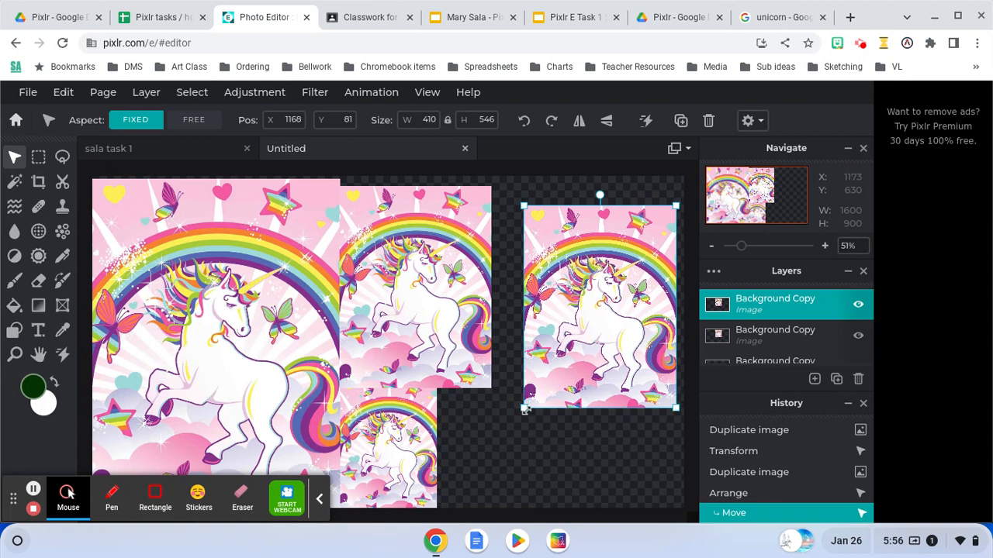
pyautogui.moveTo(524, 409); pyautogui.dragTo(487, 448)
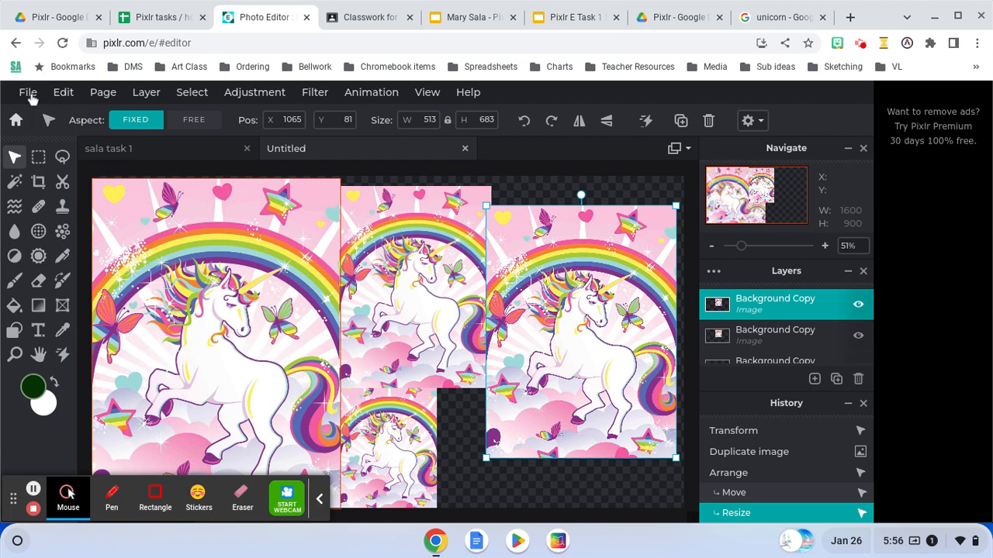
# Save the composition as a transparent PNG named Untitled(1).png in the Drive folder Pixlr > example and dismiss the sign-up offer.
pyautogui.click(29, 93)
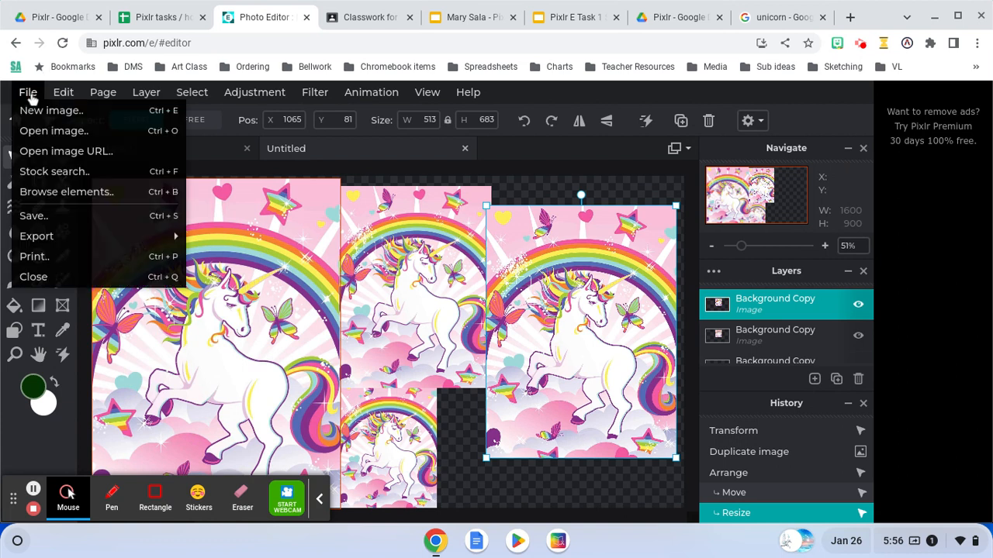
pyautogui.click(33, 217)
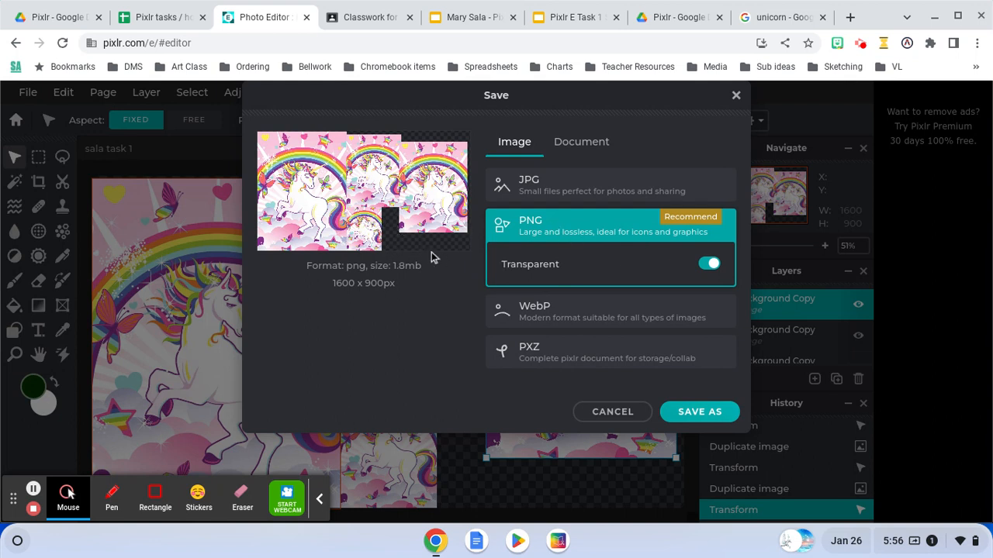
pyautogui.click(696, 417)
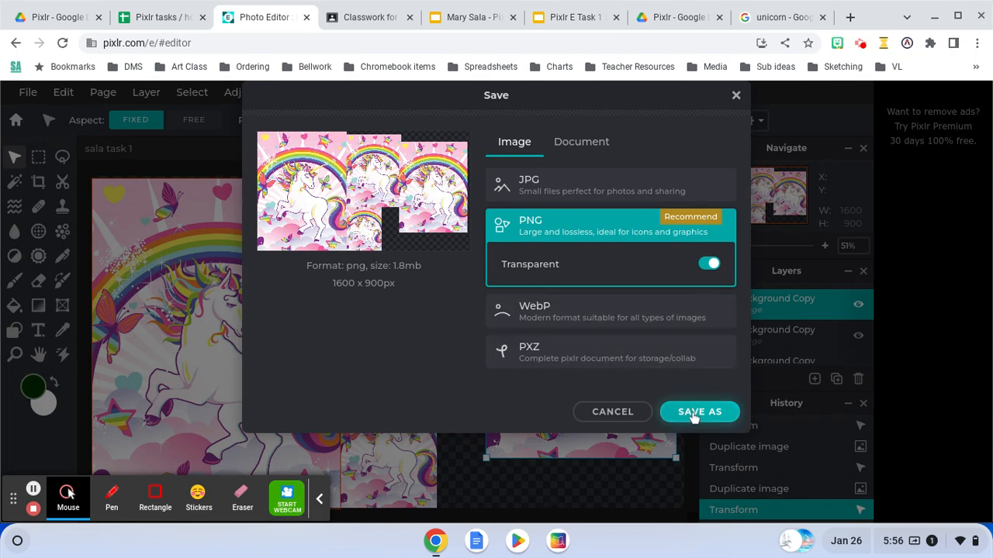
pyautogui.click(693, 413)
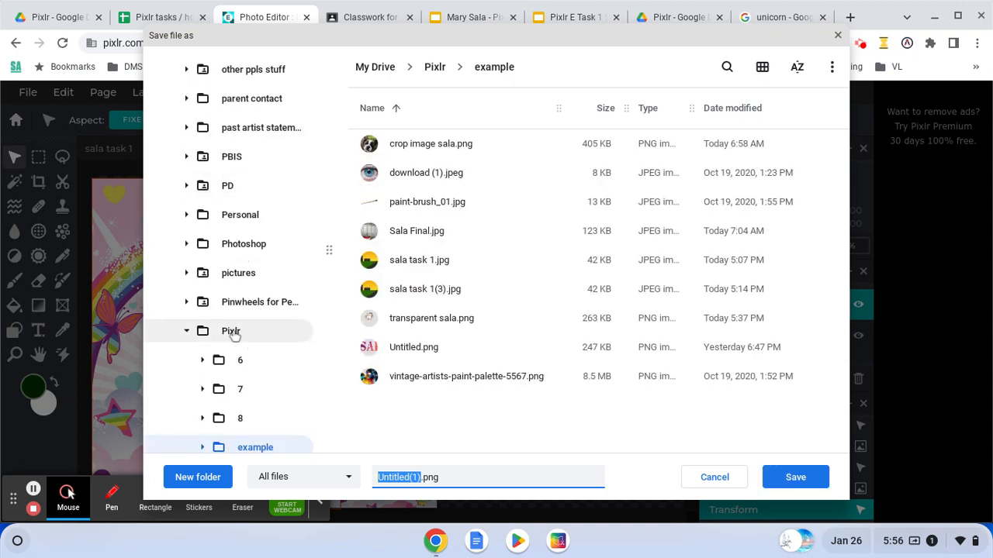
pyautogui.click(798, 478)
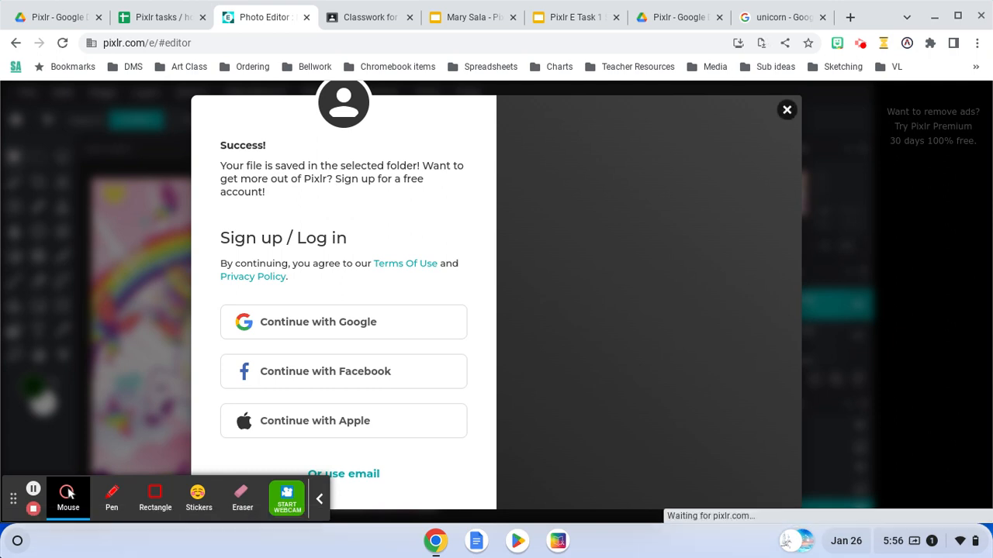
pyautogui.click(787, 110)
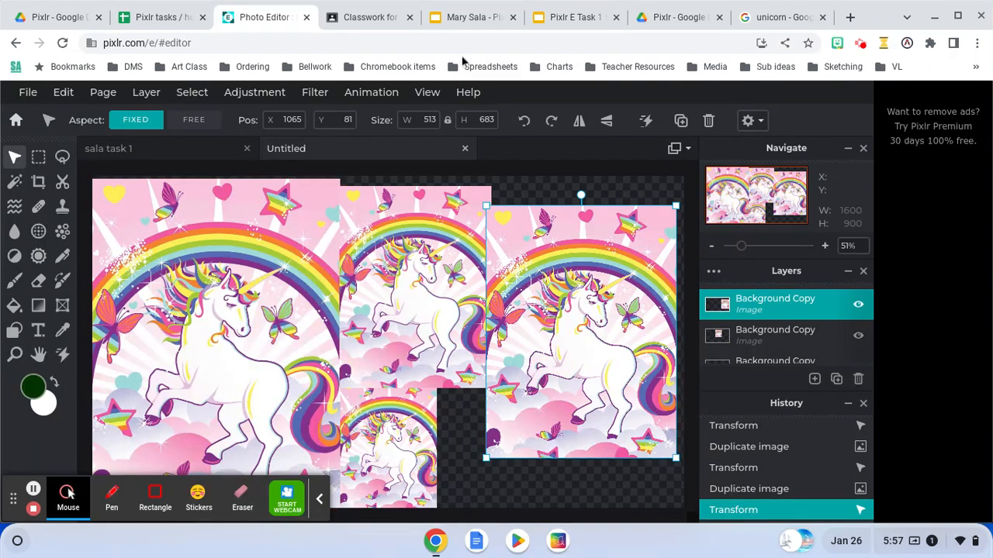
# Switch to the Pixlr Practice Portfolio in Google Slides and begin inserting an image on the Resizing Image slide.
pyautogui.click(472, 19)
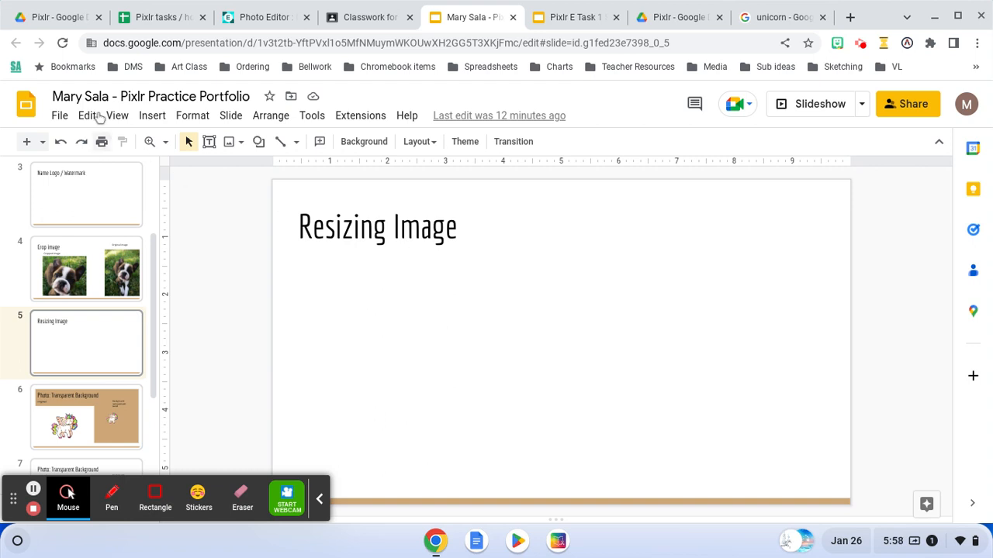
pyautogui.click(161, 119)
pyautogui.moveTo(161, 146)
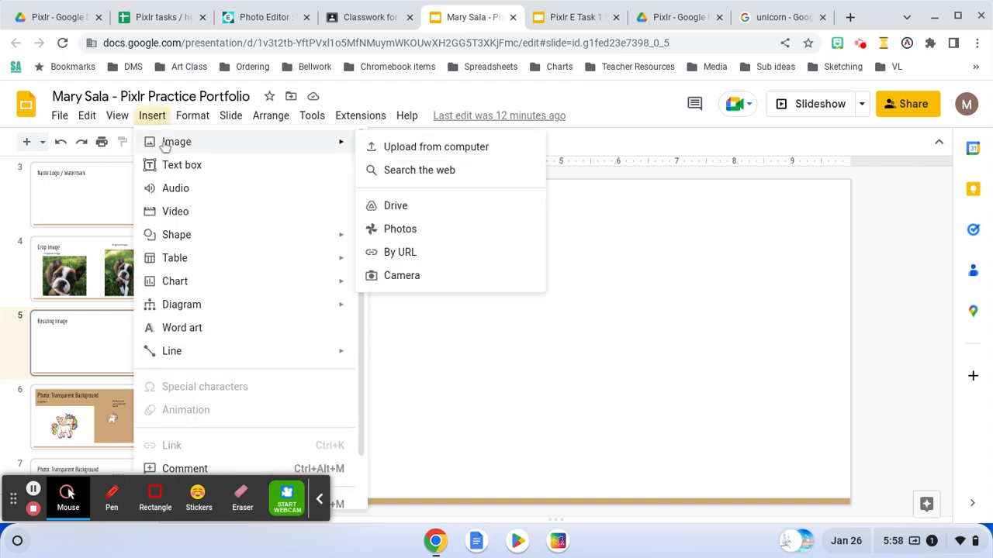